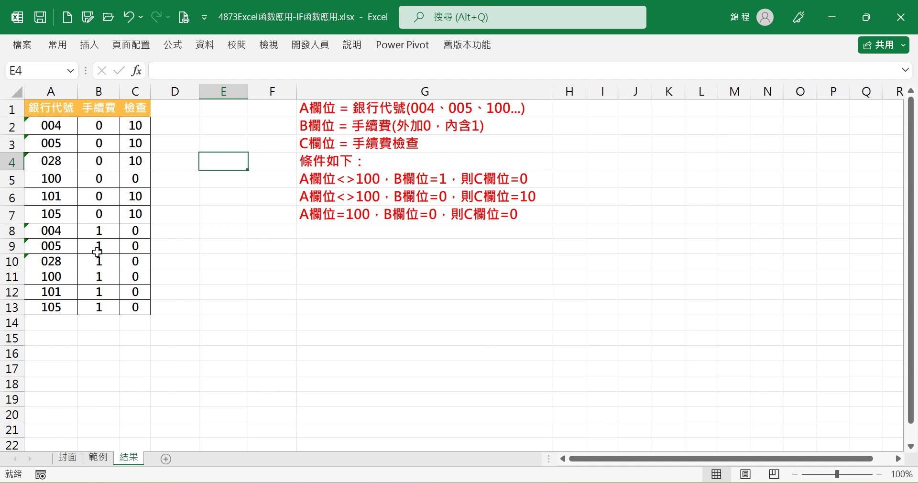
# - On the 範例 sheet, begin an IF formula in C2 as =IF(A2=100,B2=0,0
pyautogui.click(104, 458)
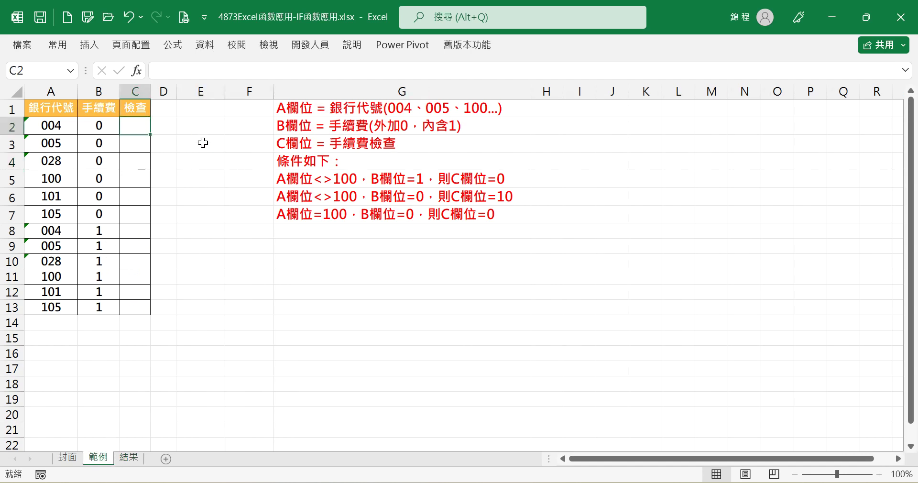
pyautogui.write('=IF')
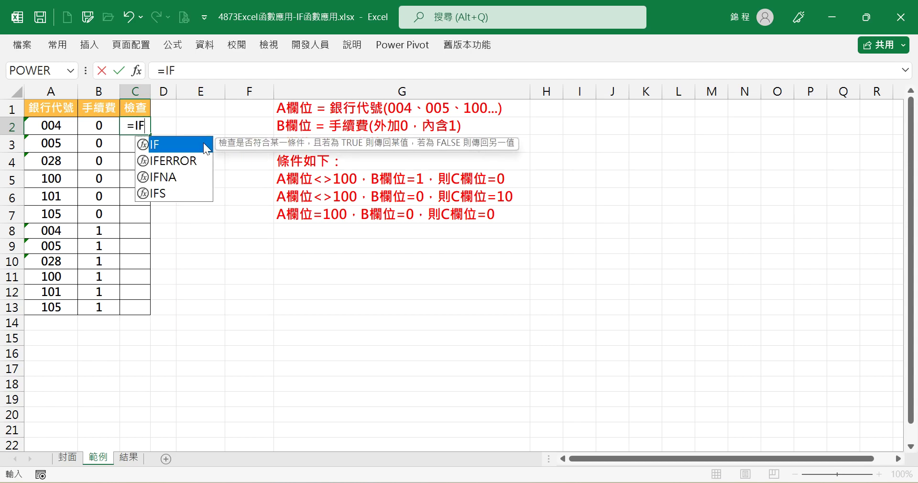
pyautogui.write('(')
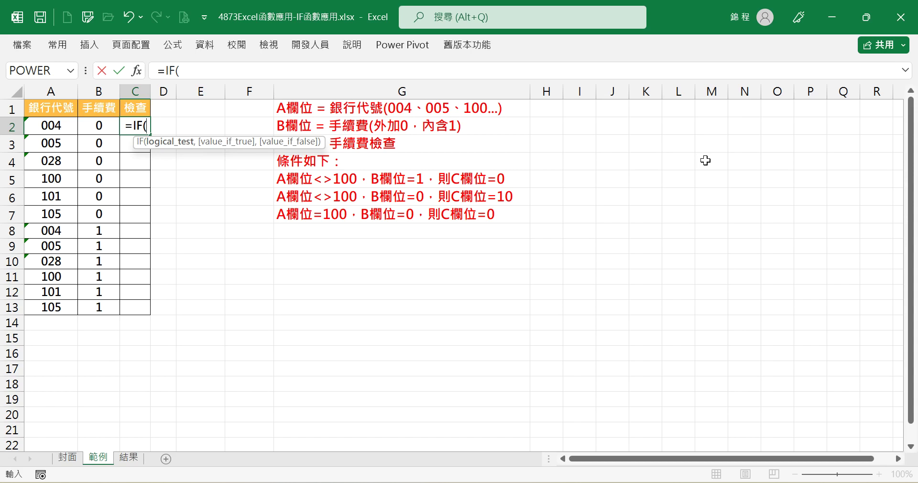
pyautogui.write('A2')
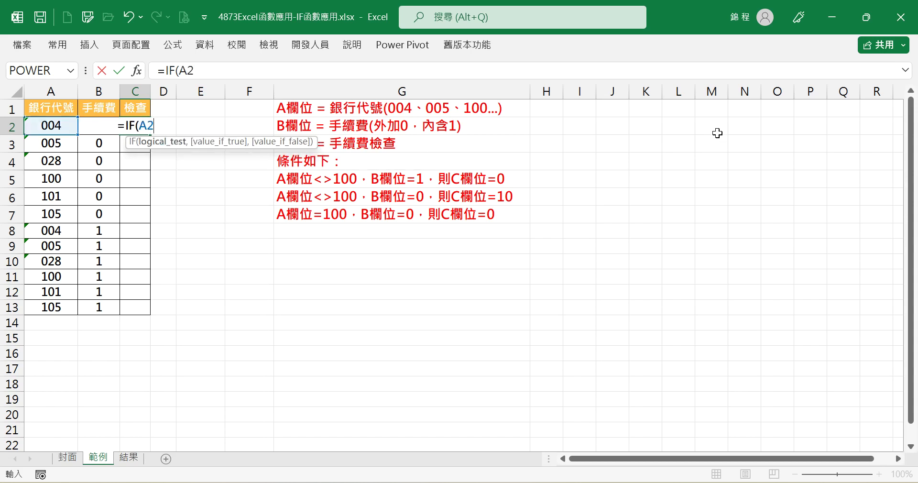
pyautogui.write('=1')
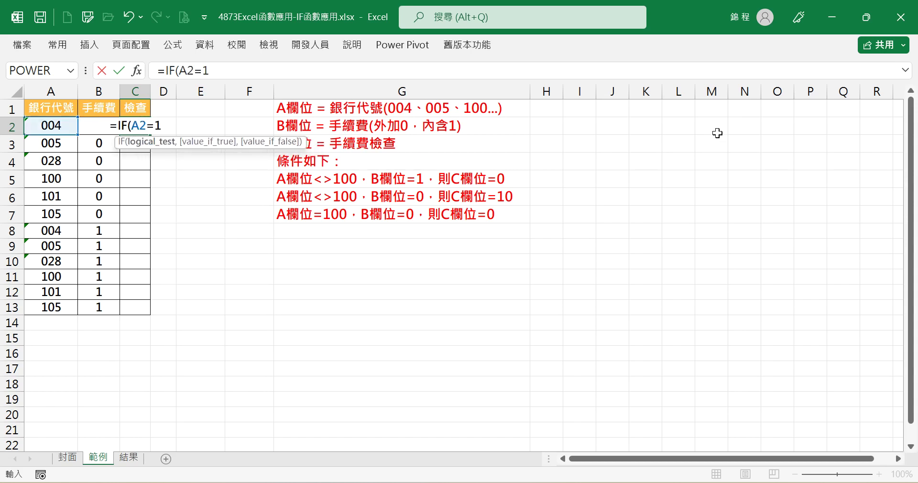
pyautogui.write('00.')
pyautogui.press('BackSpace')
pyautogui.write(',')
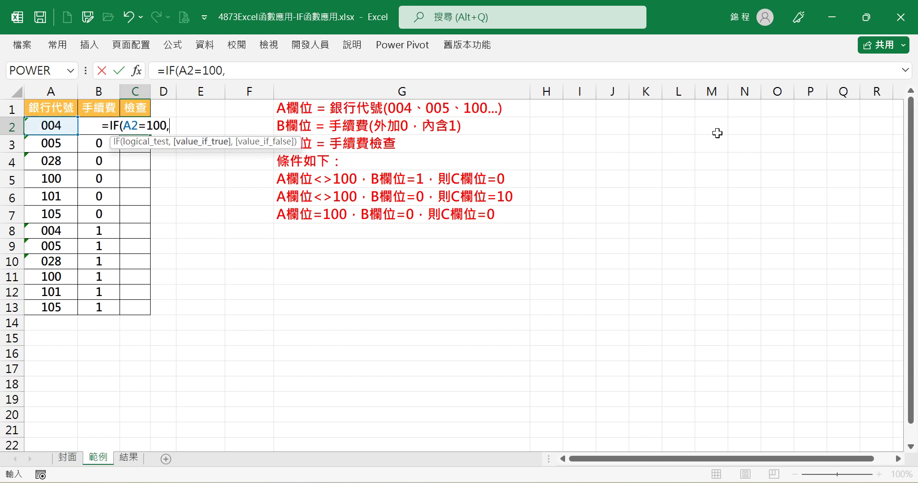
pyautogui.write('B2=')
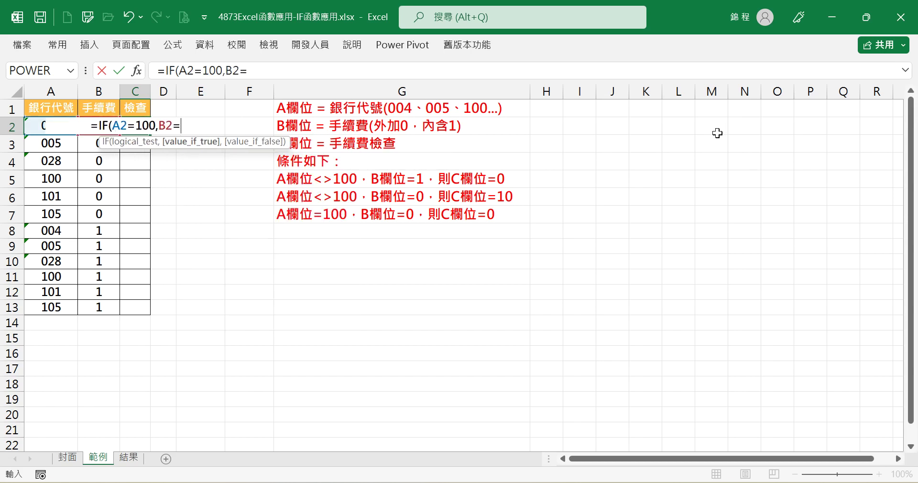
pyautogui.write('0,')
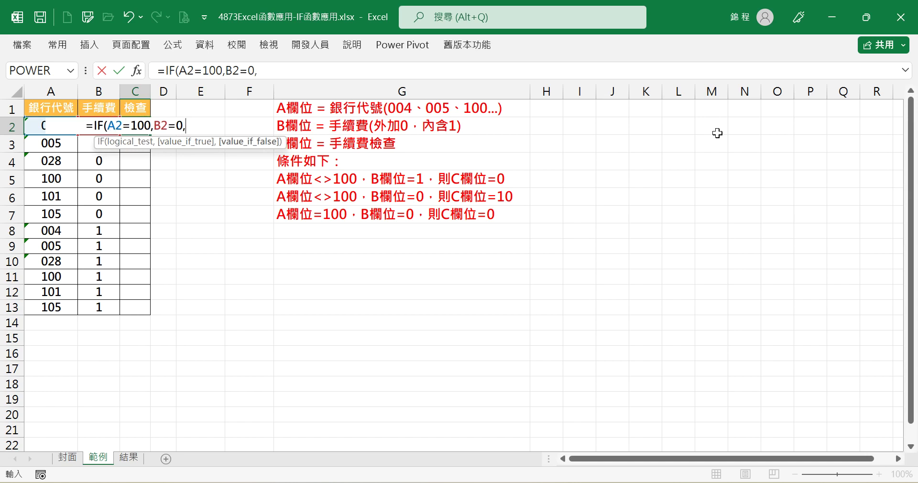
pyautogui.write('0')
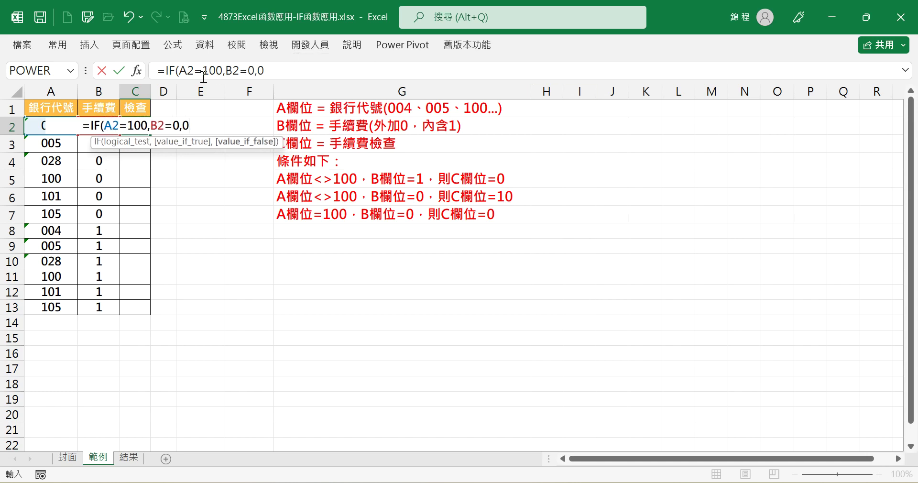
# - Wrap the conditions A2=100 and B2=0 in an AND function inside the C2 formula
pyautogui.click(176, 72)
pyautogui.moveTo(855, 7)
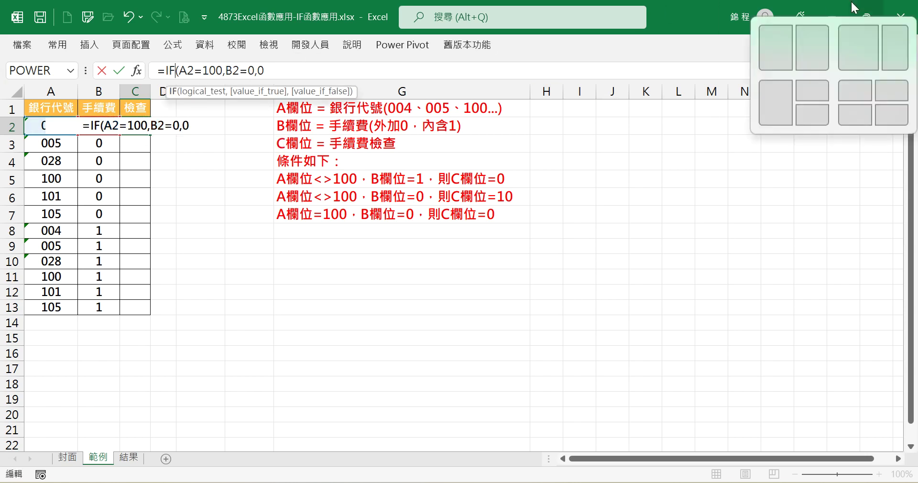
pyautogui.write('AND(')
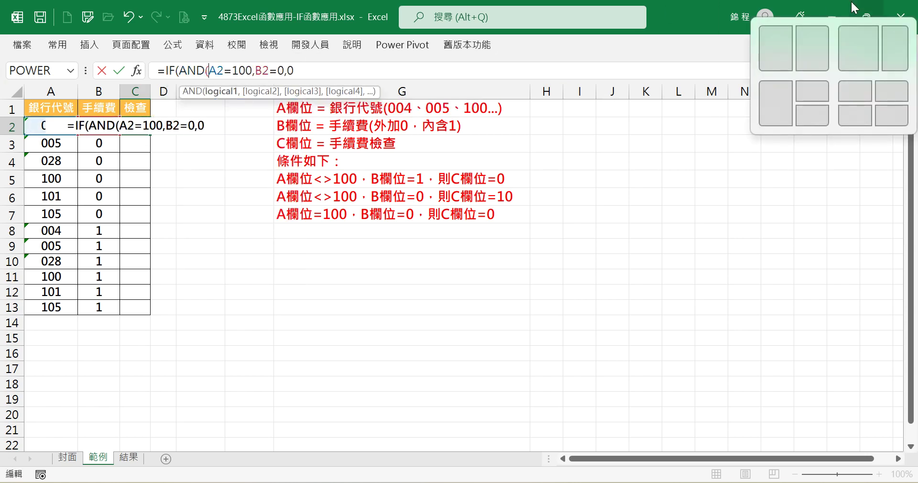
pyautogui.press('Right')
pyautogui.press('Right')
pyautogui.press('Right')
pyautogui.write(')')
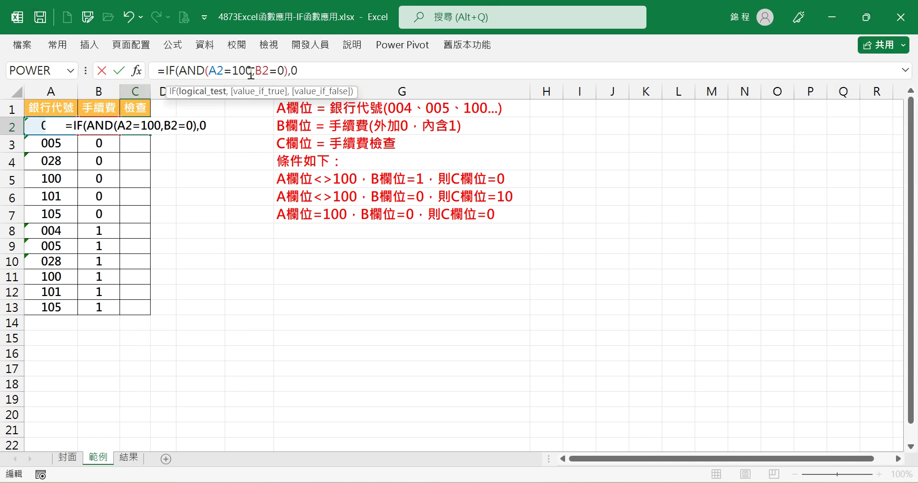
# - Add the nested IF(B2=1,0,10) as the false result and enter the completed formula in C2
pyautogui.click(307, 69)
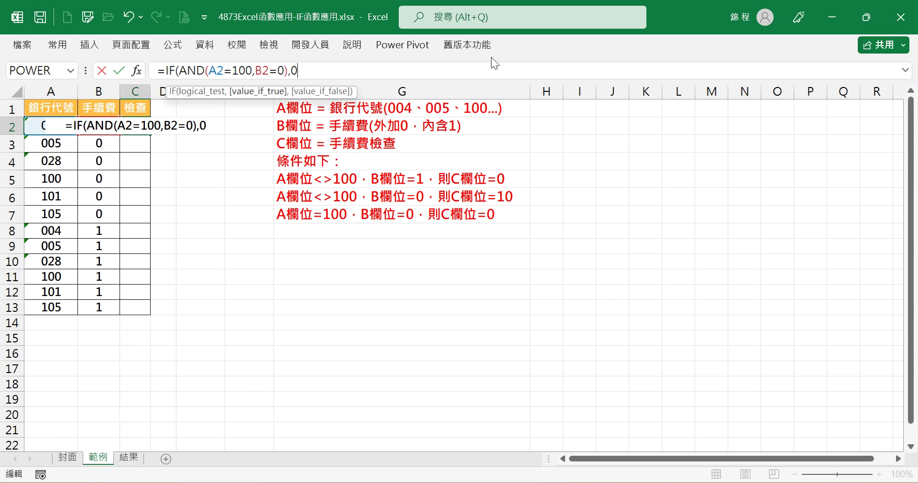
pyautogui.write(',IF(')
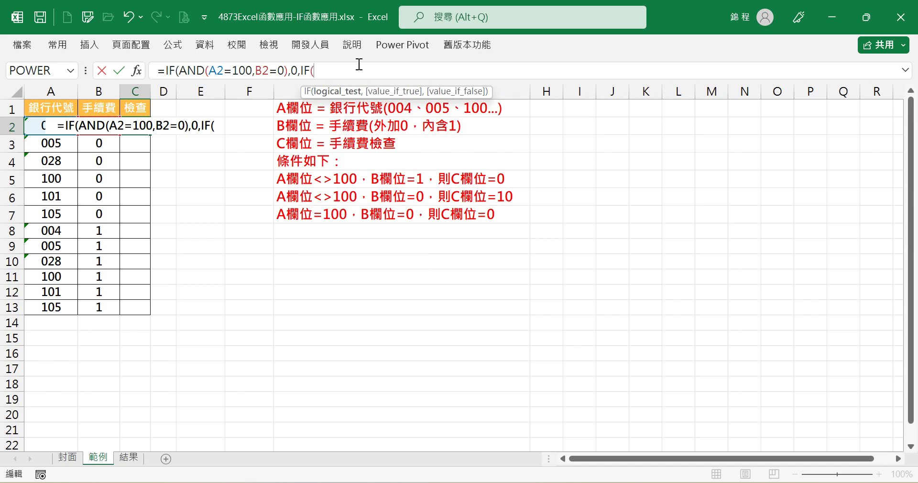
pyautogui.write('B2=1,0')
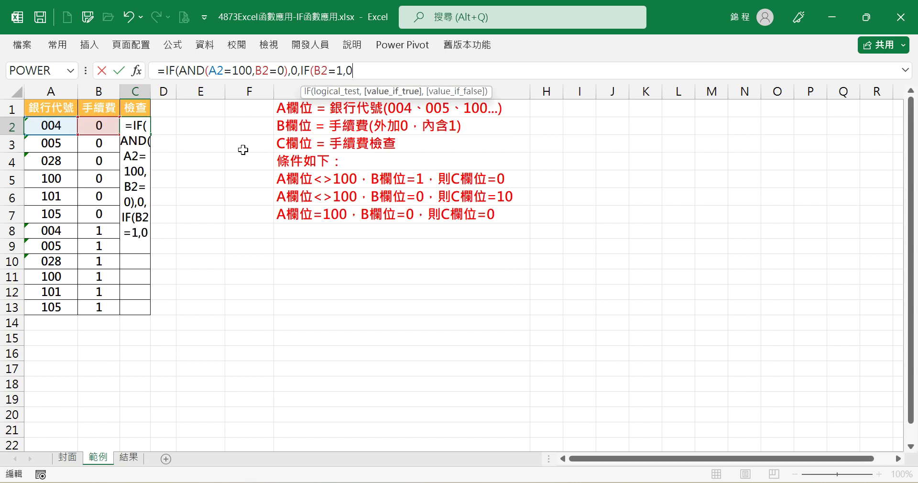
pyautogui.write(',')
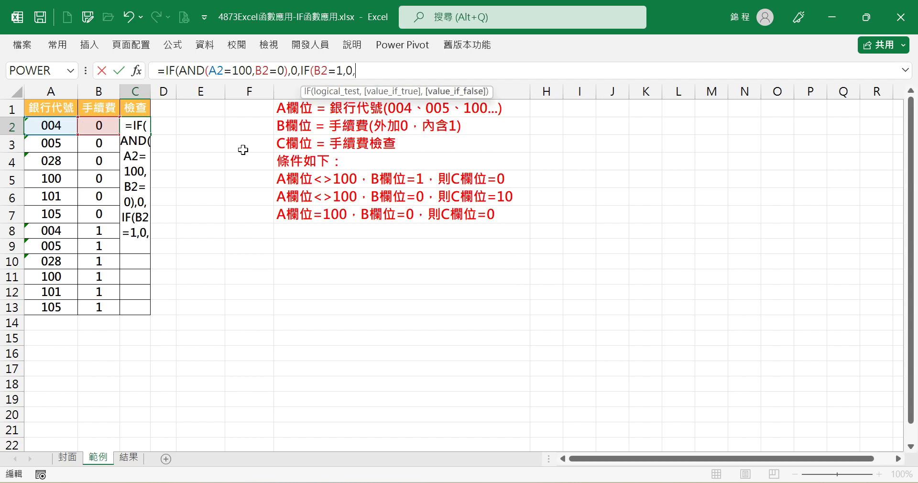
pyautogui.write('10)')
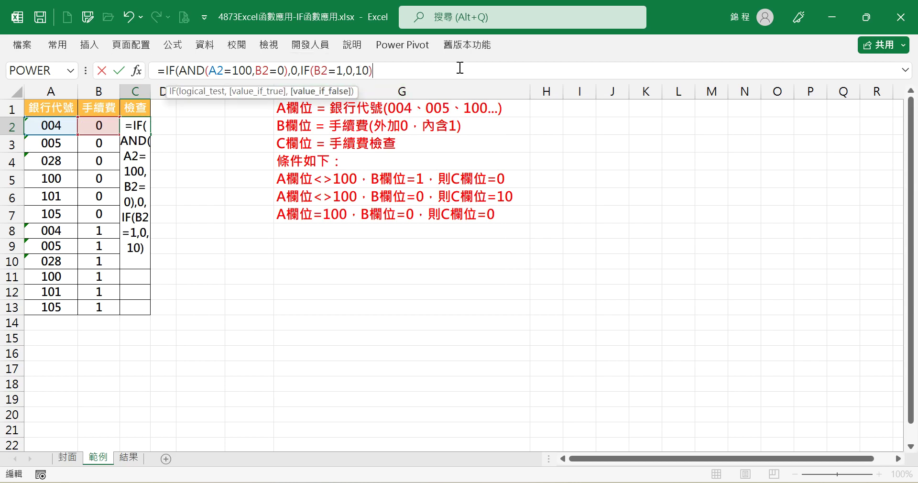
pyautogui.write(')')
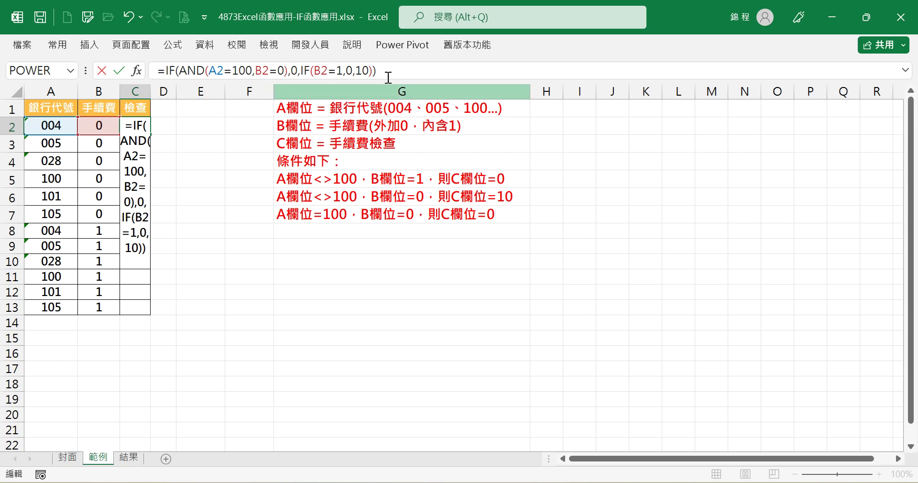
pyautogui.press('Tab')
pyautogui.press('Left')
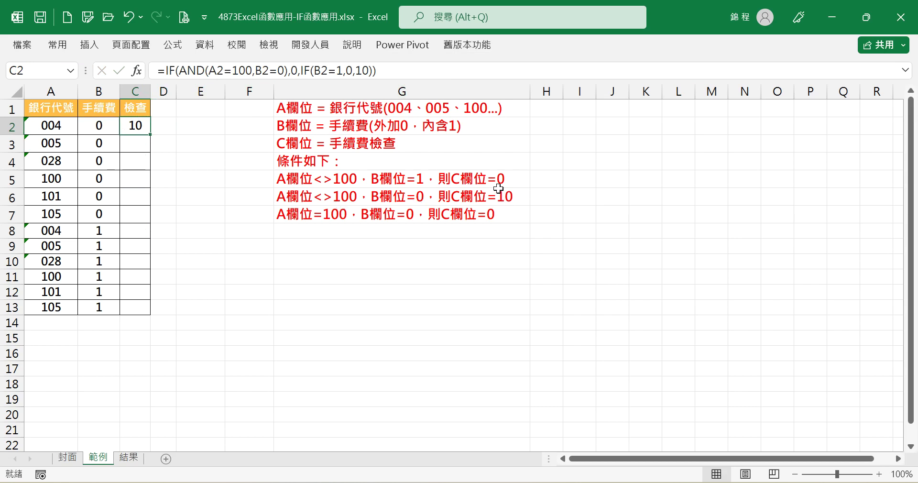
# - Fill the C2 formula down to C13 and compare the rows with the listed conditions
pyautogui.doubleClick(152, 135)
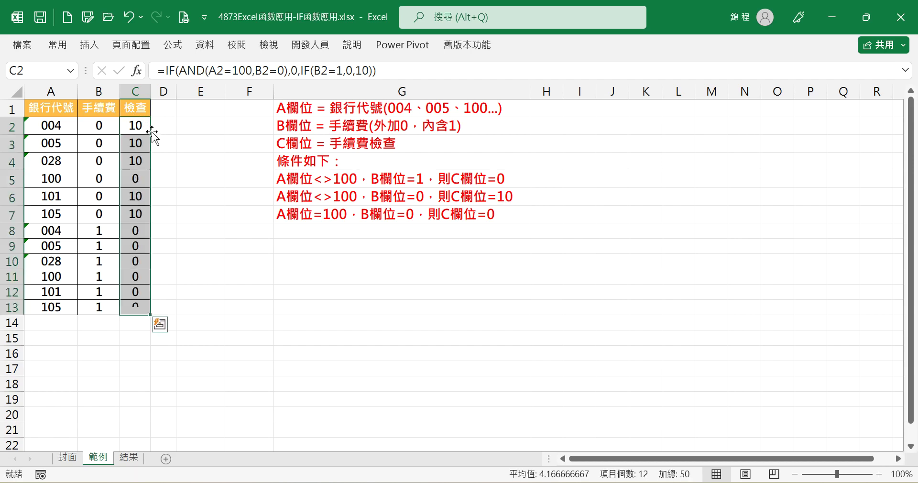
pyautogui.click(56, 180)
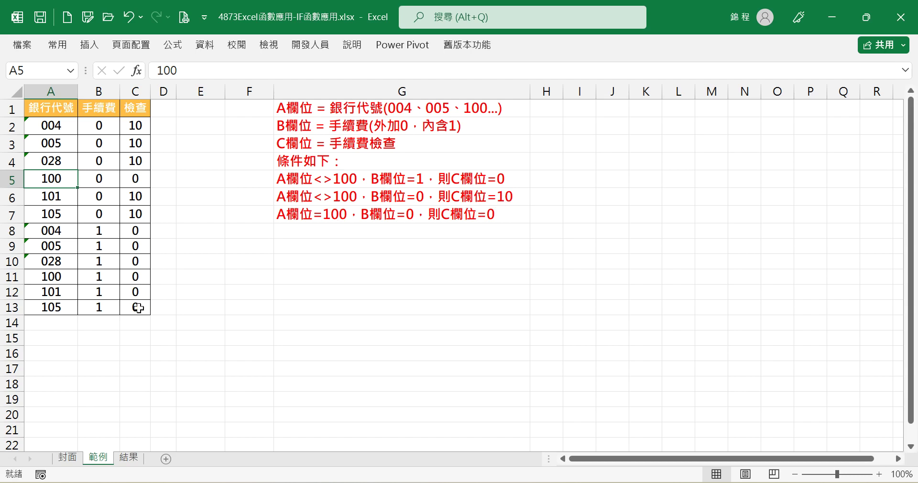
pyautogui.click(330, 180)
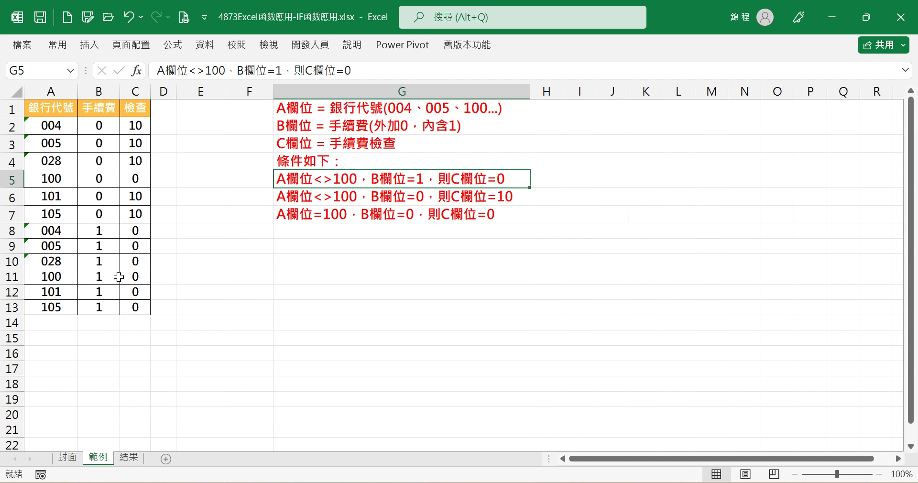
# - Change the nested IF test in C2 to AND(A2<>100,B2=1) and enter the formula
pyautogui.click(135, 127)
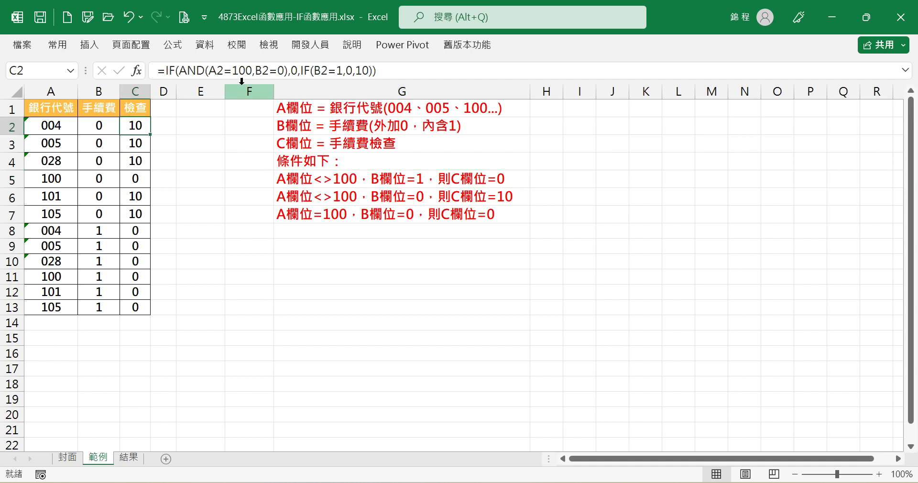
pyautogui.click(317, 70)
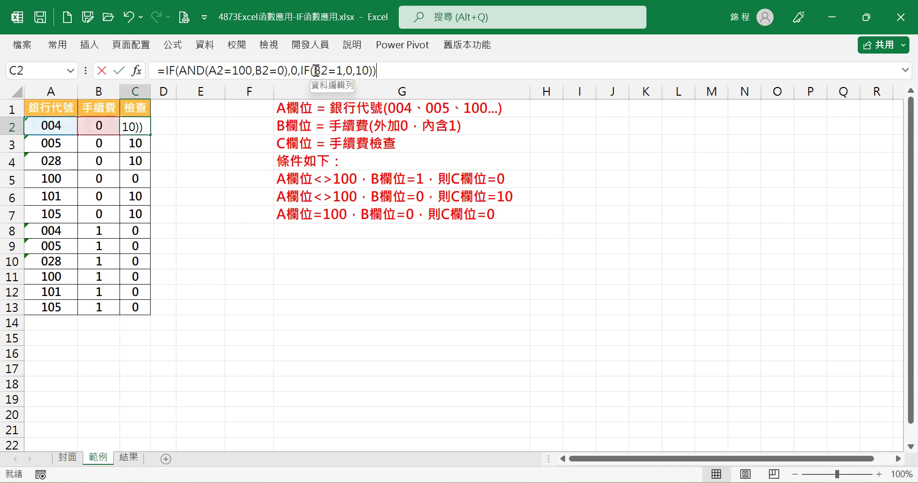
pyautogui.write('AND(A')
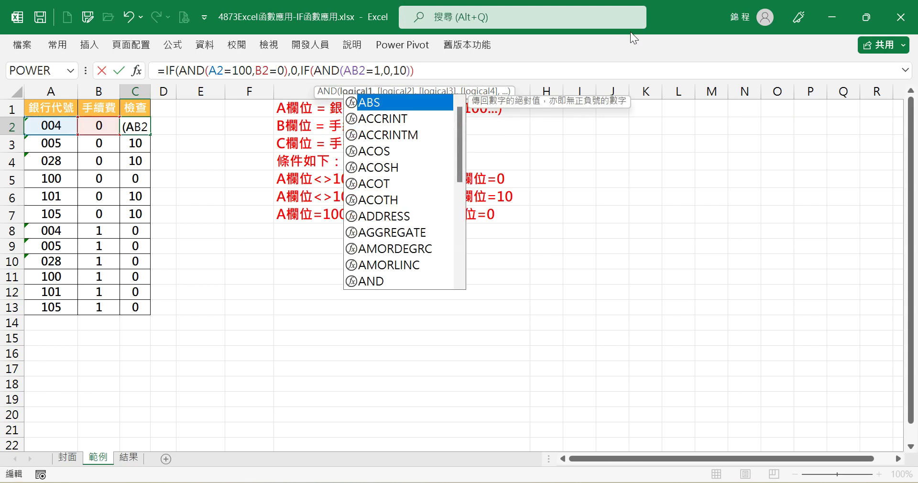
pyautogui.write('2')
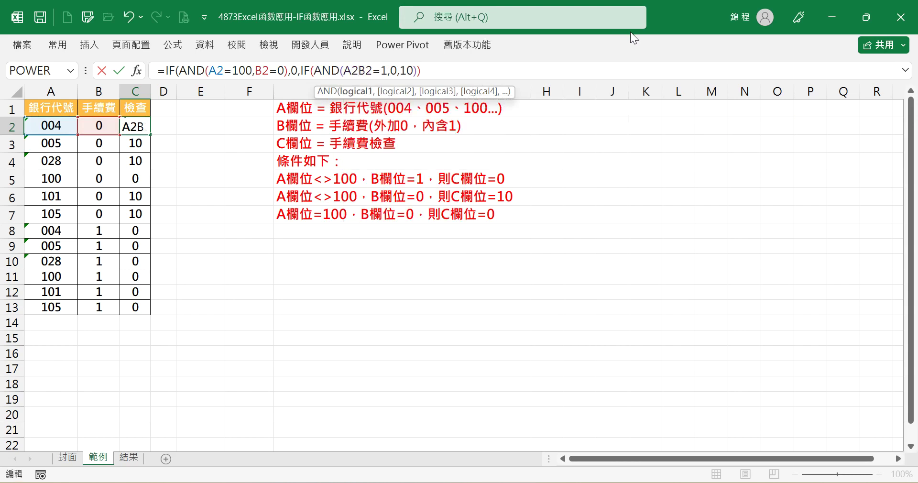
pyautogui.write('<>100')
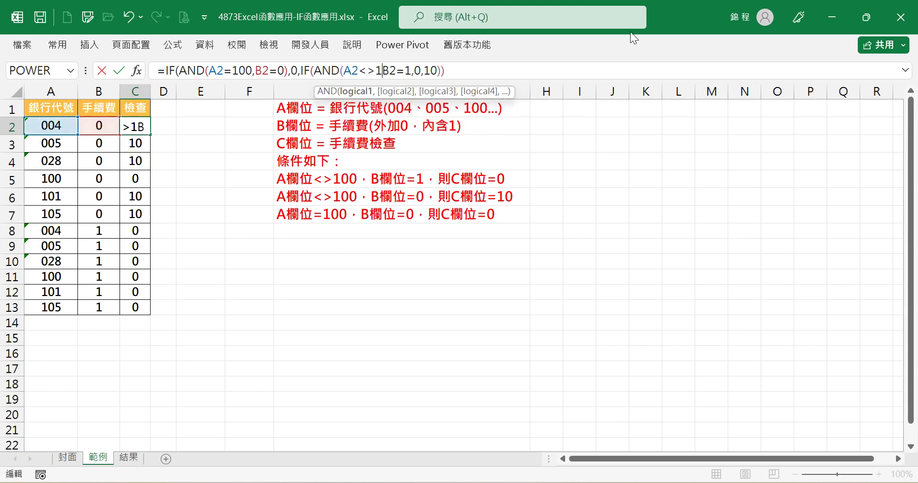
pyautogui.write(',')
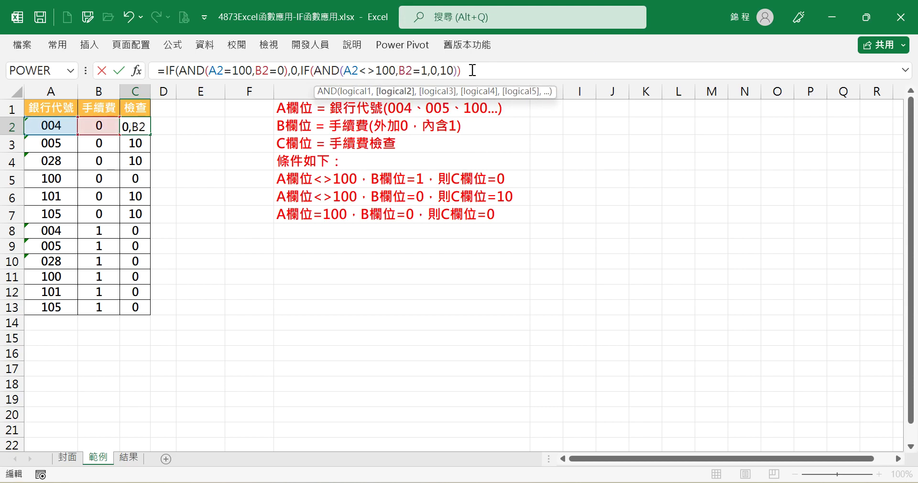
pyautogui.click(428, 70)
pyautogui.write(')')
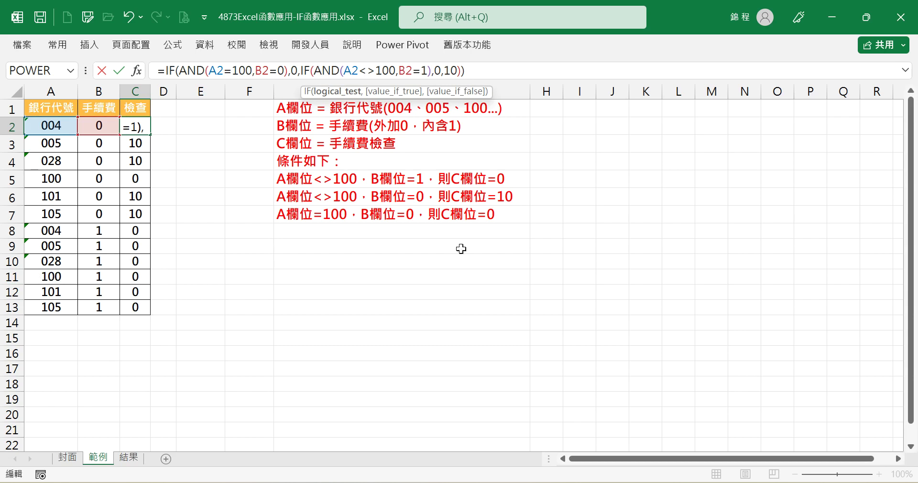
pyautogui.press('Tab')
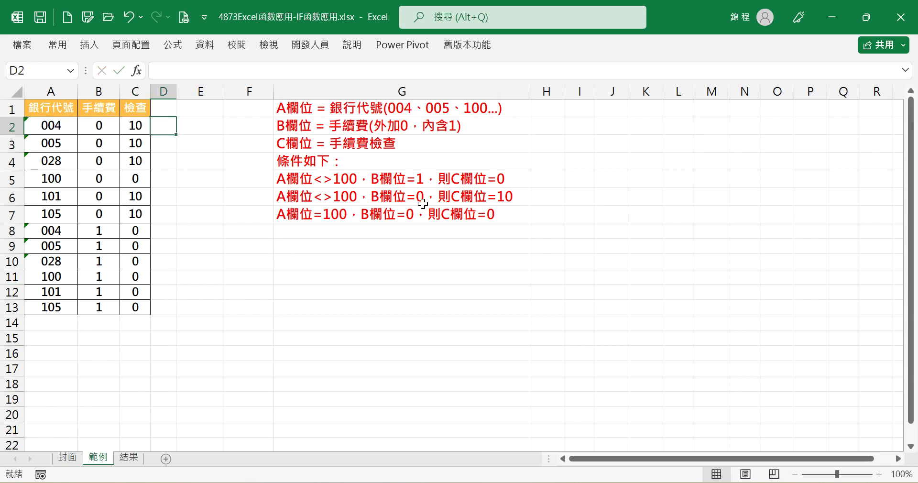
# - Fill the revised C2 formula down to C13 and inspect the formula in C11
pyautogui.click(148, 132)
pyautogui.doubleClick(150, 136)
pyautogui.click(138, 281)
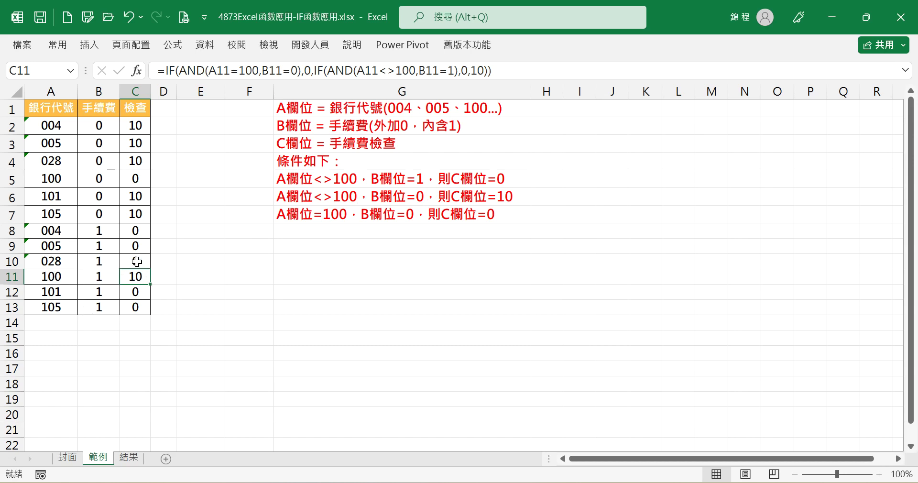
# - Convert the bank code 100 in A5 to text
pyautogui.click(47, 178)
pyautogui.click(154, 70)
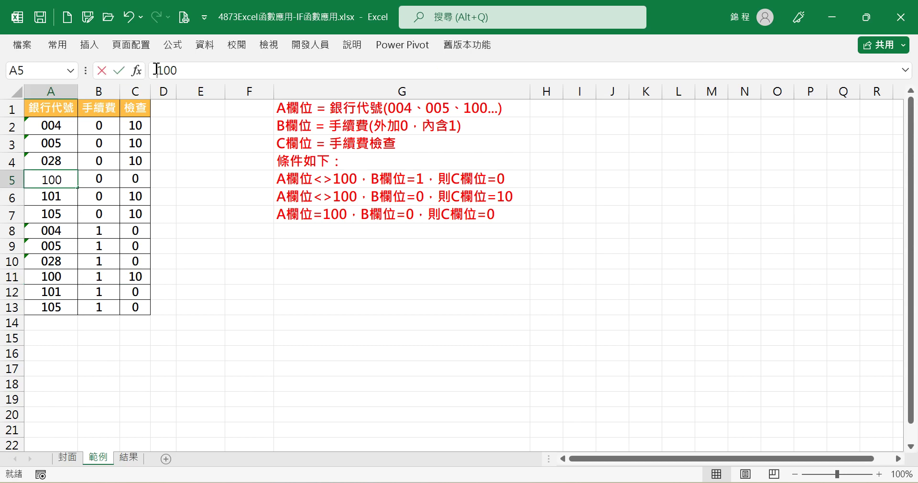
pyautogui.press('Tab')
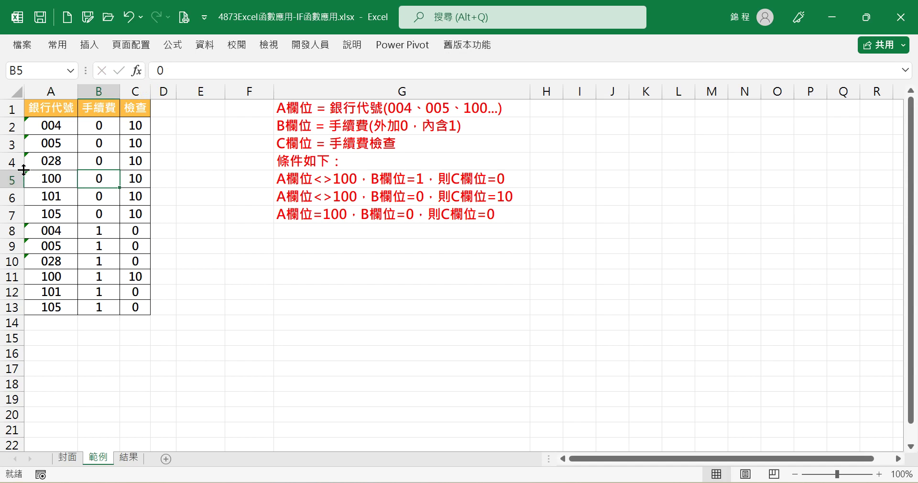
# - In C5's formula, enclose the 100 of the first AND condition in quotation marks, giving A5="100"
pyautogui.click(135, 175)
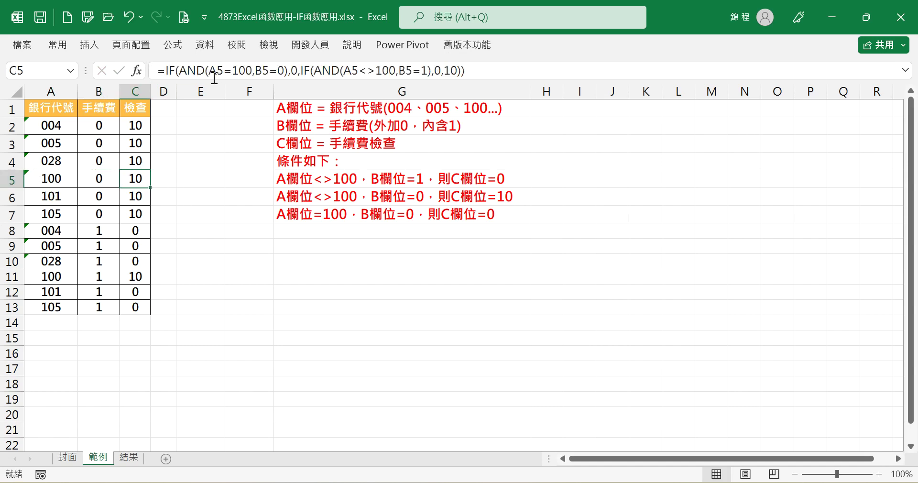
pyautogui.click(235, 71)
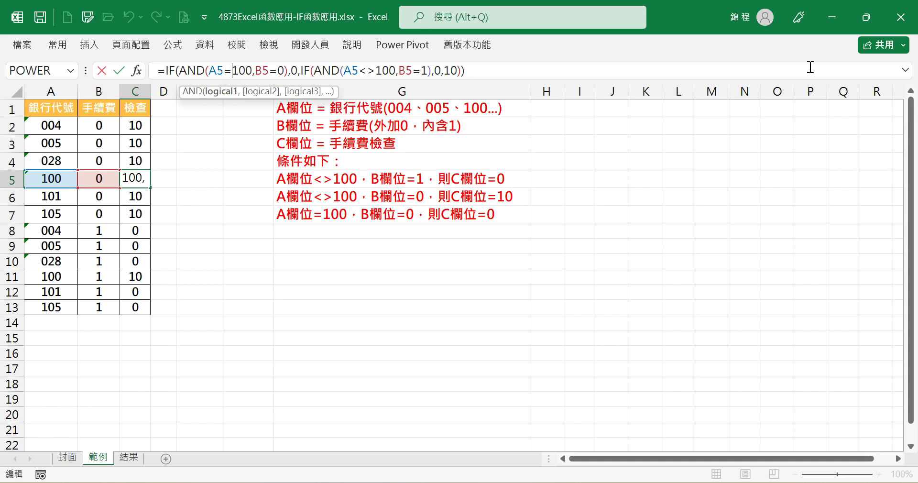
pyautogui.write('"')
pyautogui.press('Right')
pyautogui.press('Right')
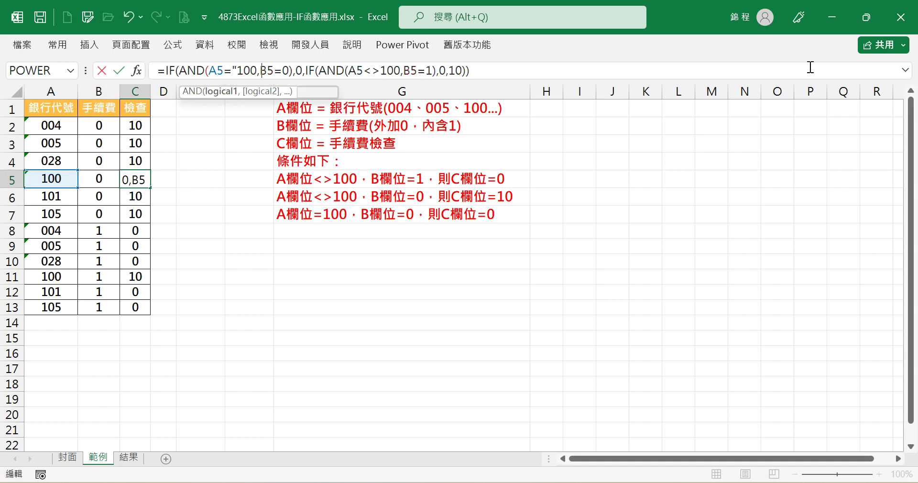
pyautogui.write('"')
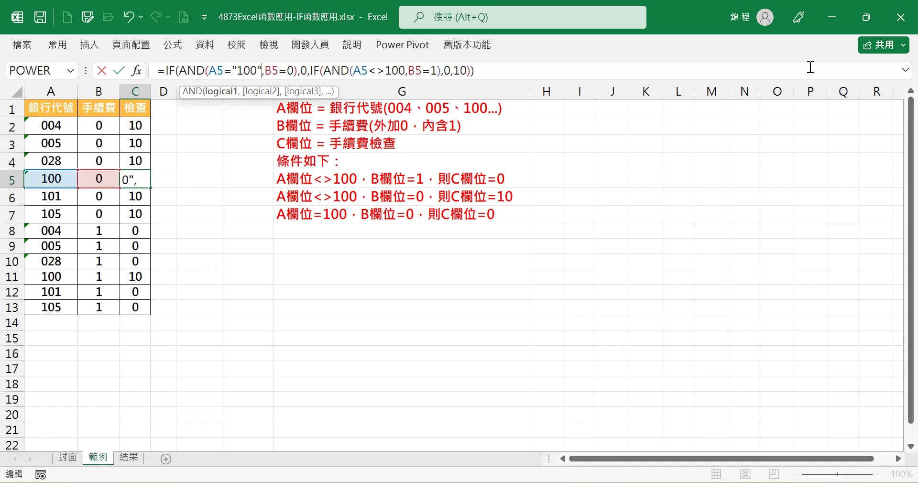
# - Change the nested AND condition in C5 to A5<>"100" and enter the formula
pyautogui.click(387, 71)
pyautogui.write('"')
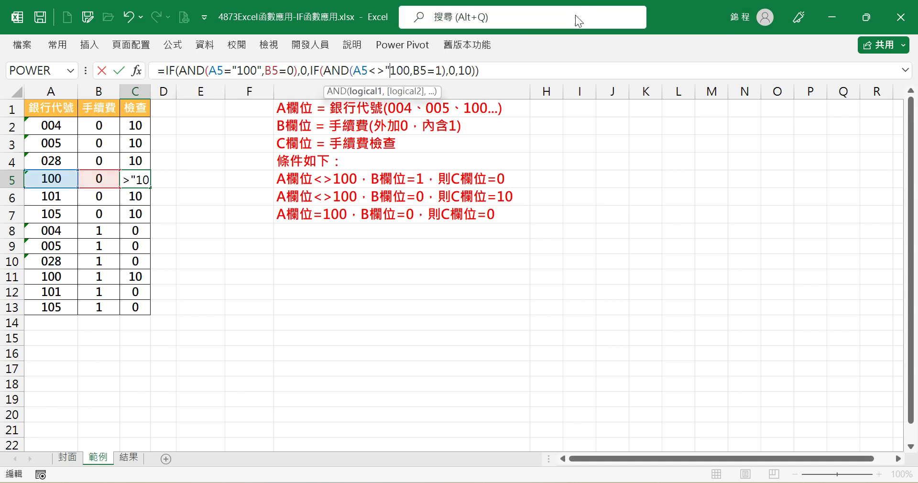
pyautogui.press('Right')
pyautogui.press('Right')
pyautogui.write('"')
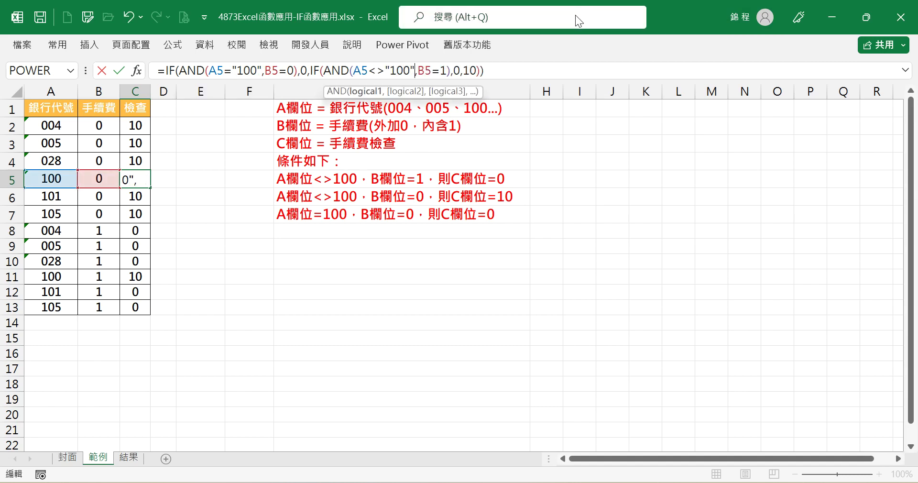
pyautogui.press('Tab')
pyautogui.press('Left')
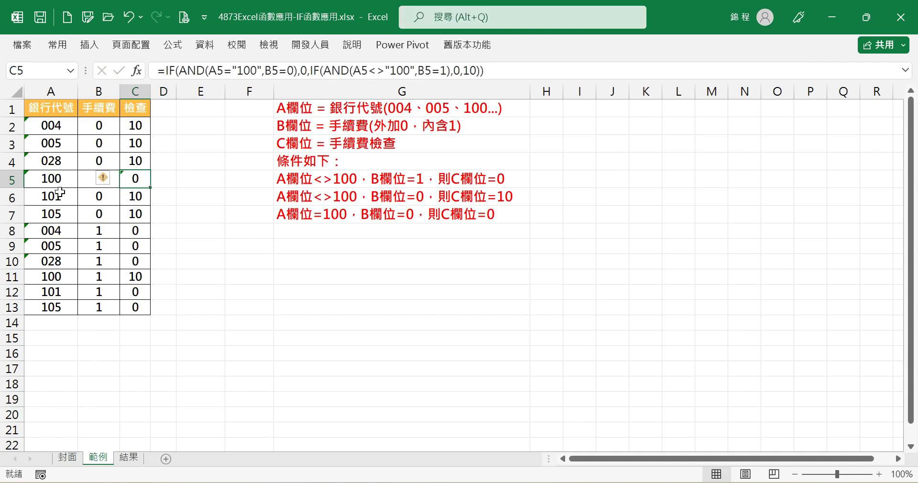